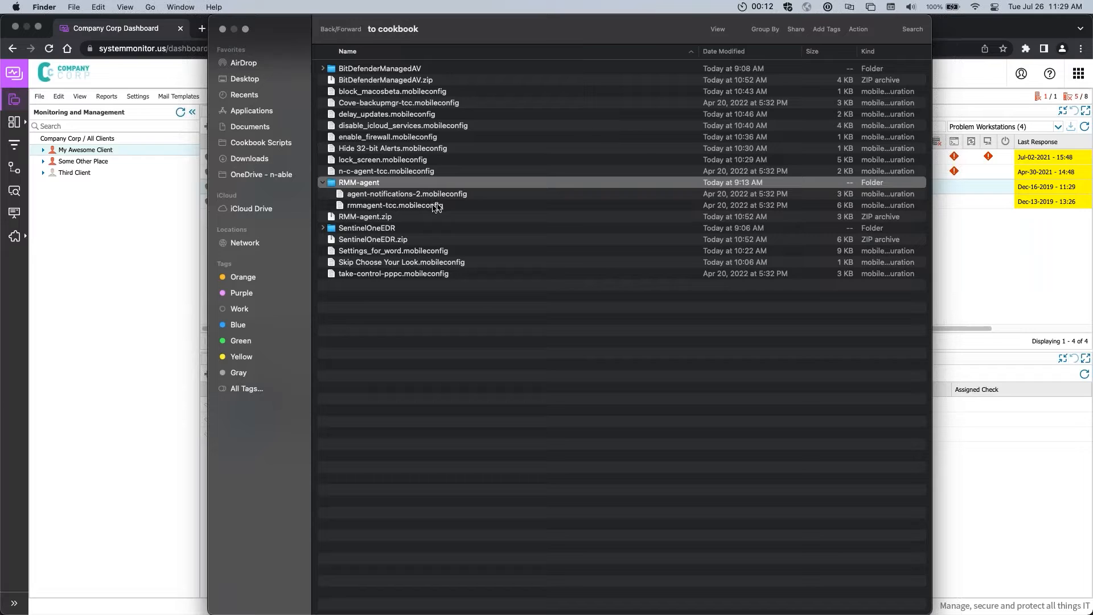
Look through the n-c-agent, RMM-agent and SentinelOneEDR profiles in the cookbook folder, expanding SentinelOneEDR and collapsing both subfolders when done
left_click(322, 229)
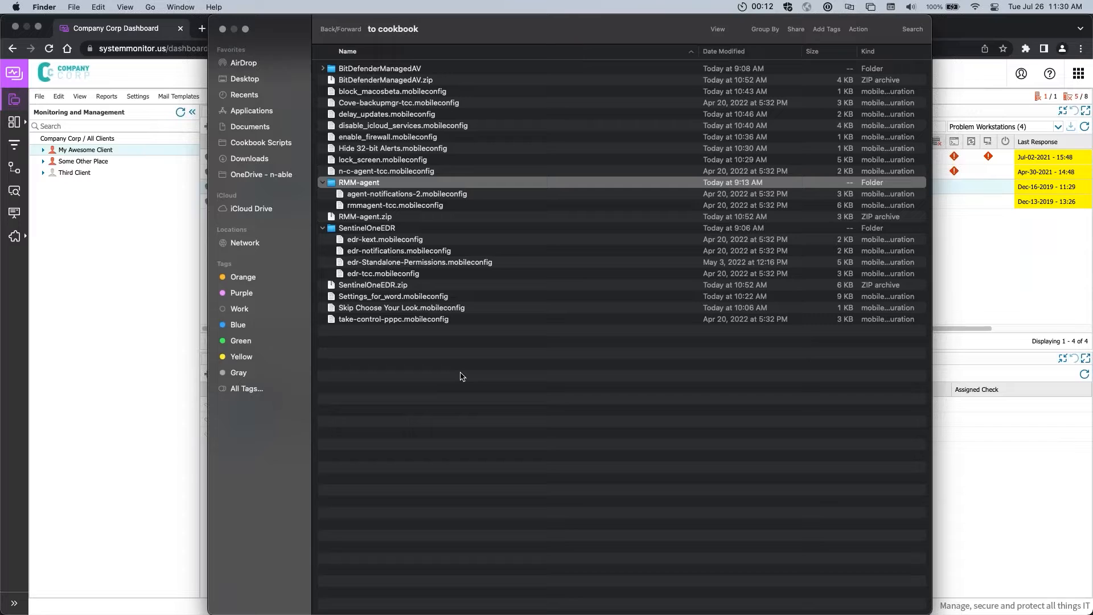
left_click(367, 174)
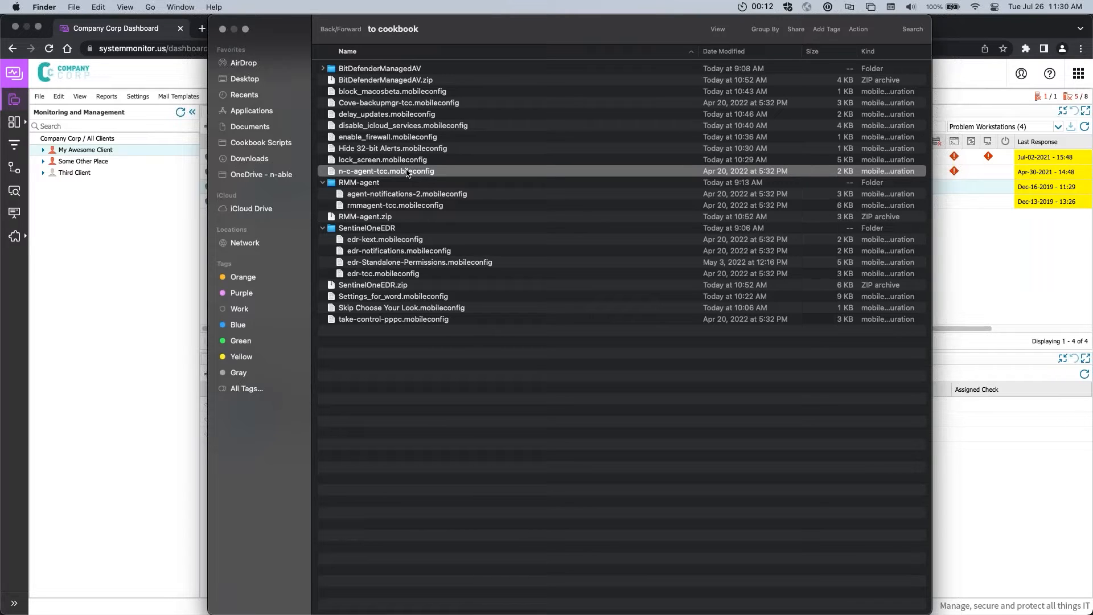
left_click(380, 195)
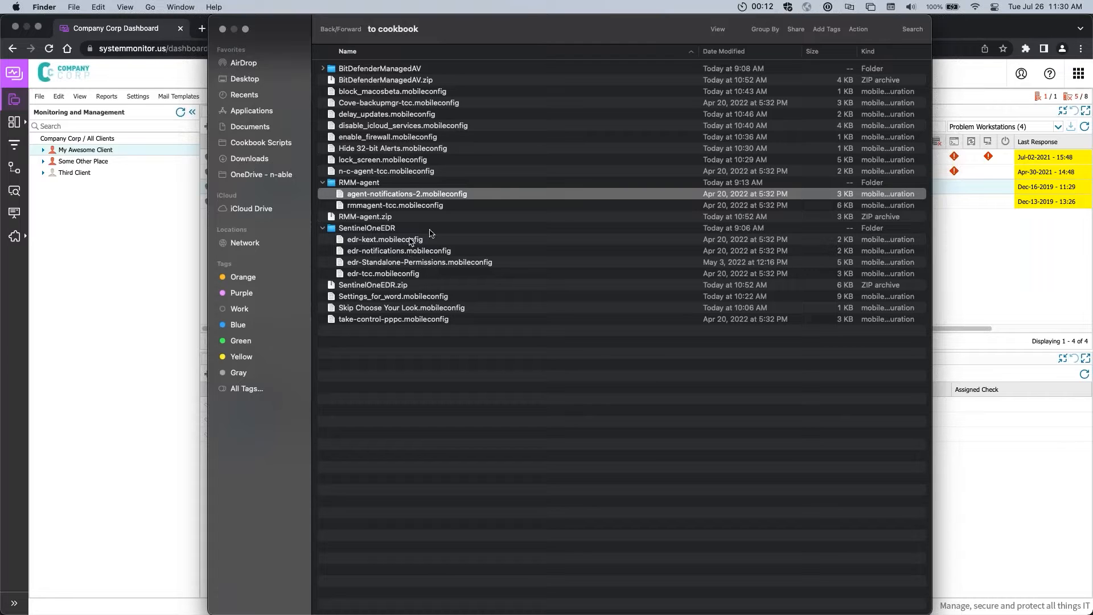
left_click(345, 230)
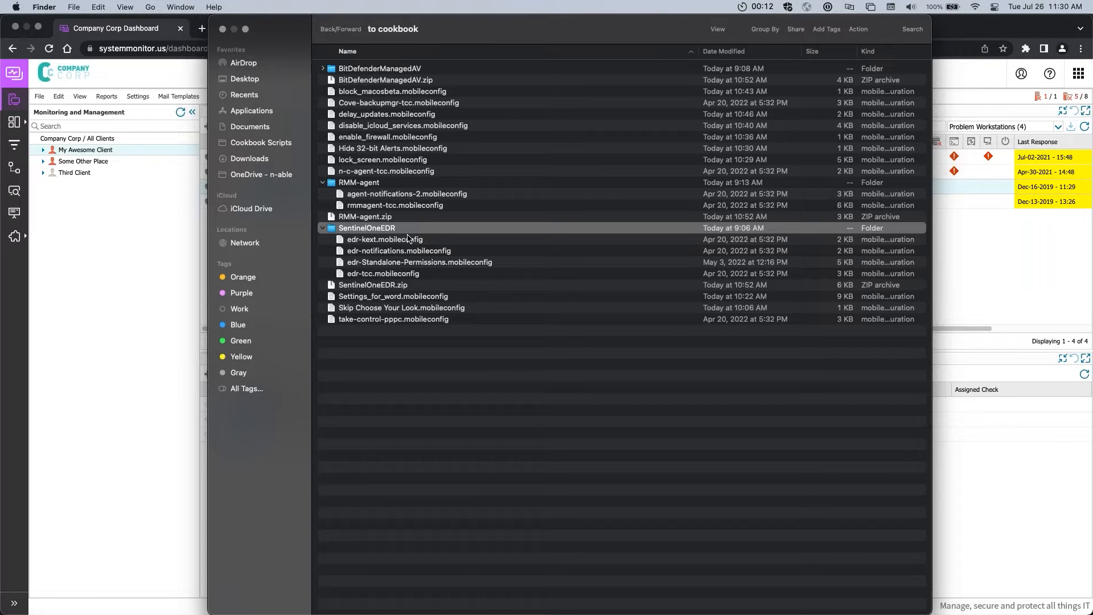
left_click(323, 182)
left_click(323, 206)
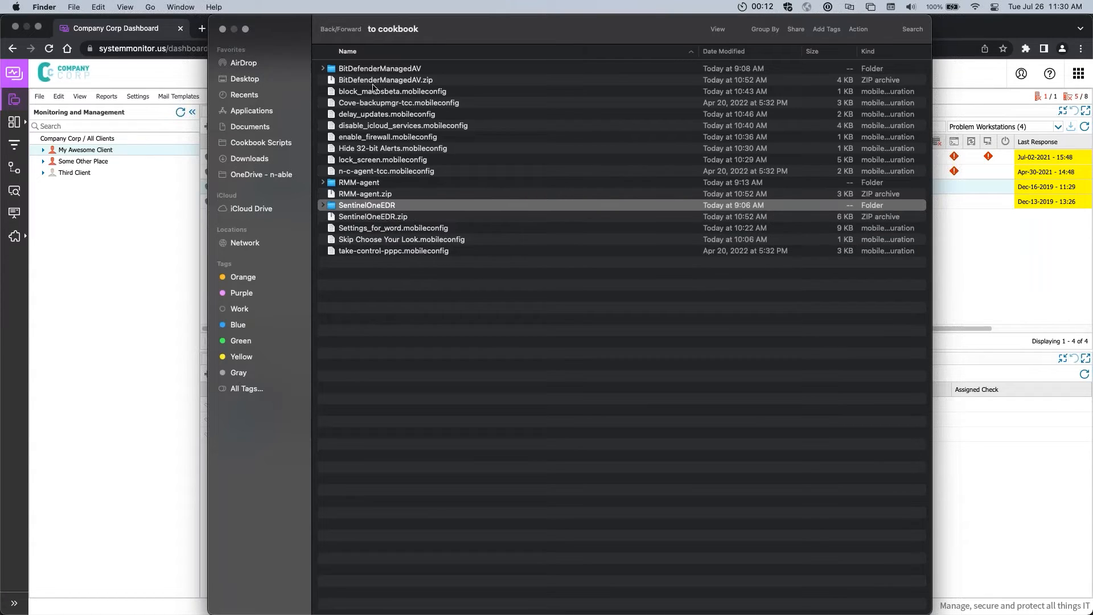
Look over the block_macosbeta and Cove-backupmgr-tcc profiles in the list, and open delay_updates.mobileconfig in ProfileCreator
left_click(409, 92)
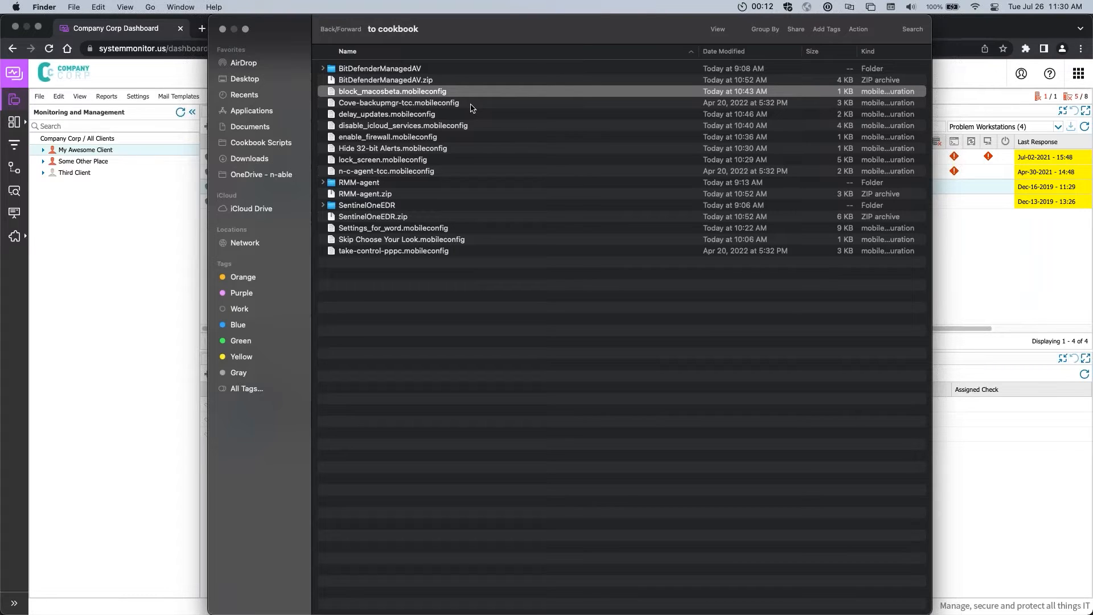
left_click(471, 104)
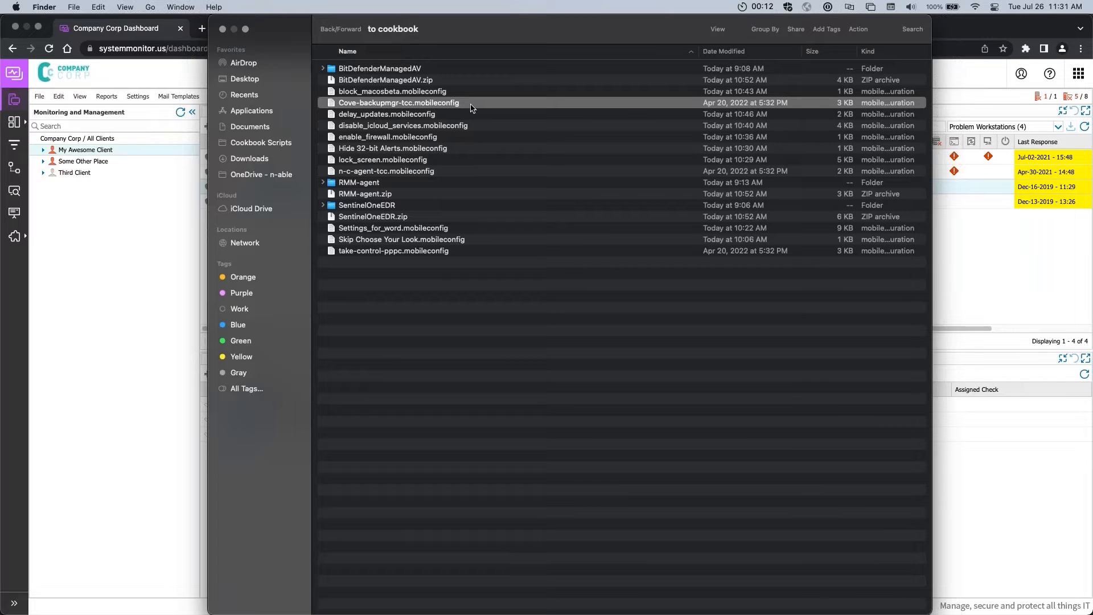
key("Down")
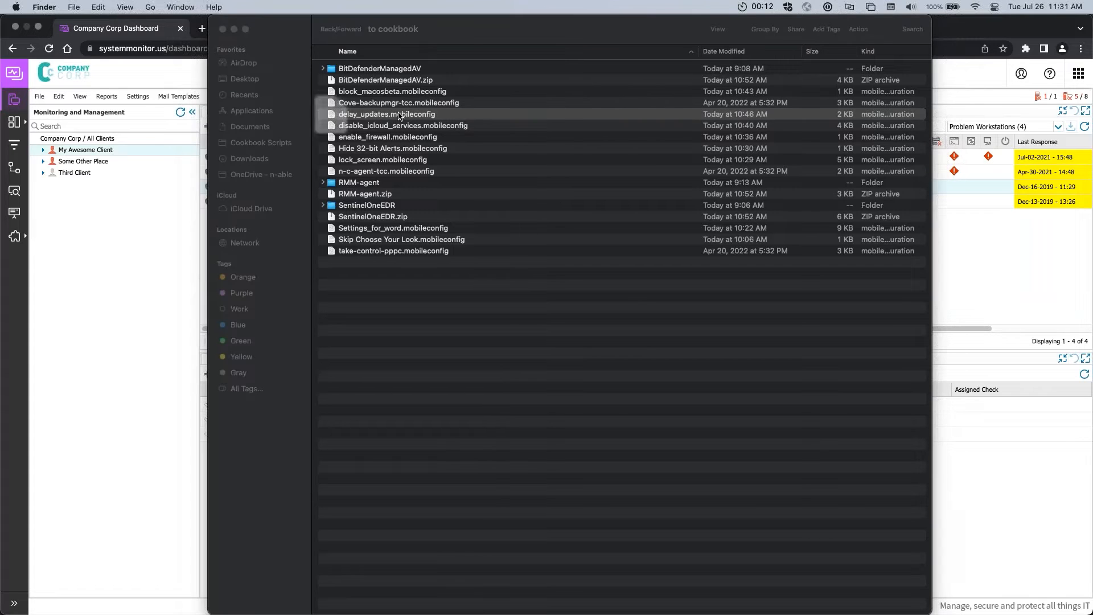
left_click_drag(1, 83, 628, 40)
left_click_drag(1, 131, 670, 5)
left_click_drag(788, 410, 923, 611)
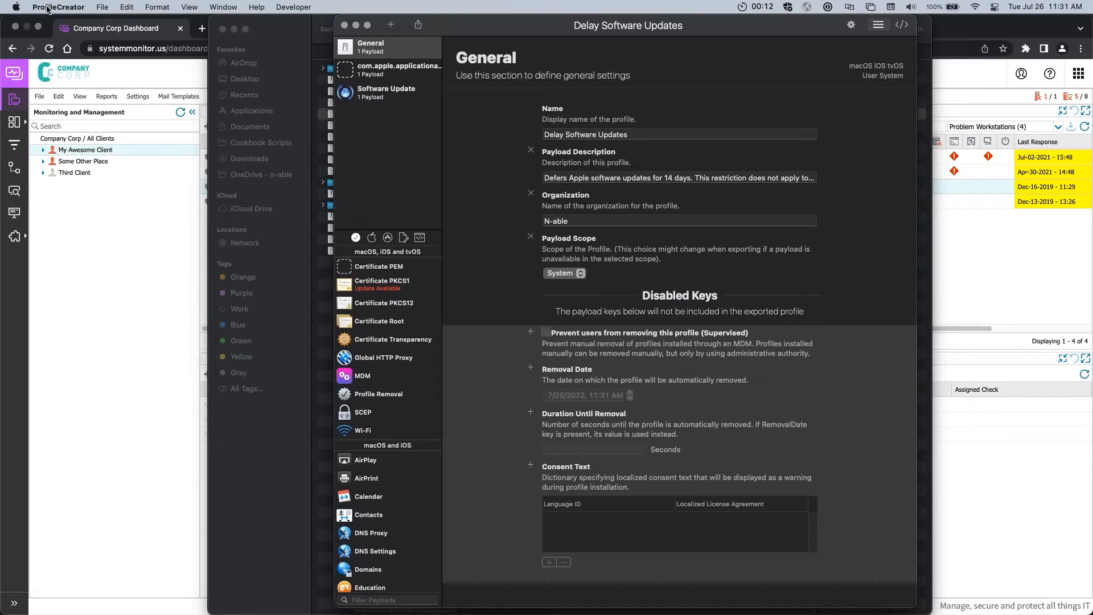
View ProfileCreator's application name and version information, and close that information window
left_click(76, 8)
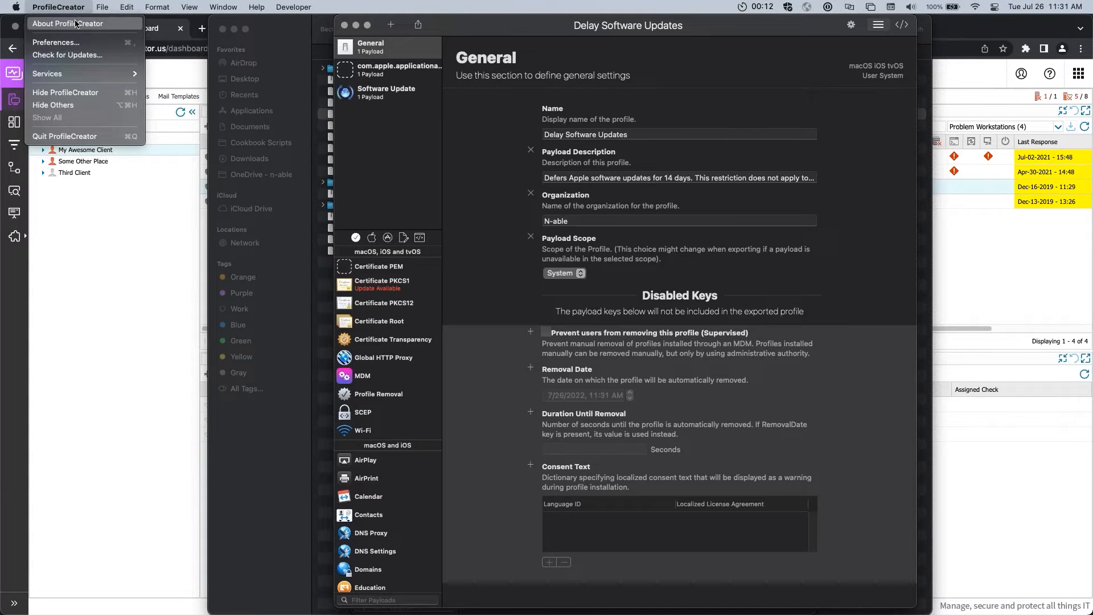
left_click(74, 24)
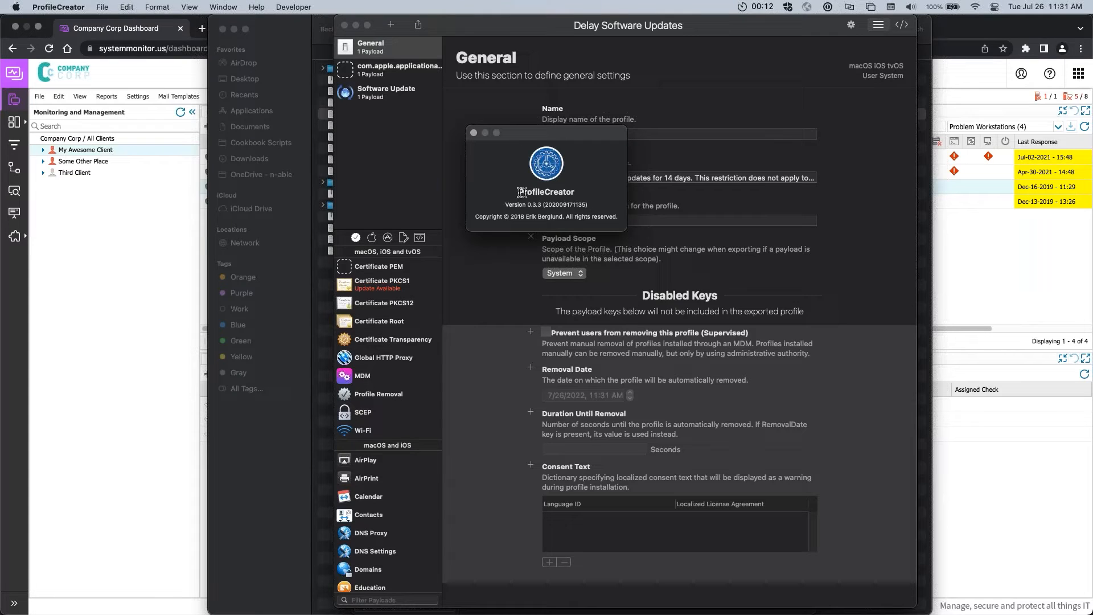
left_click_drag(518, 193, 580, 193)
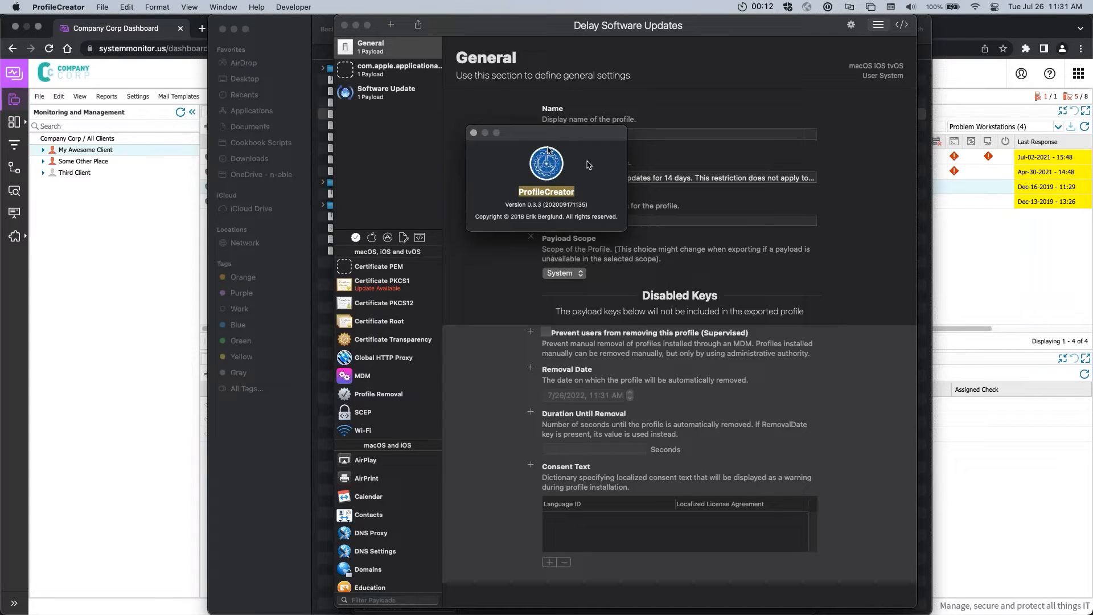
left_click(473, 135)
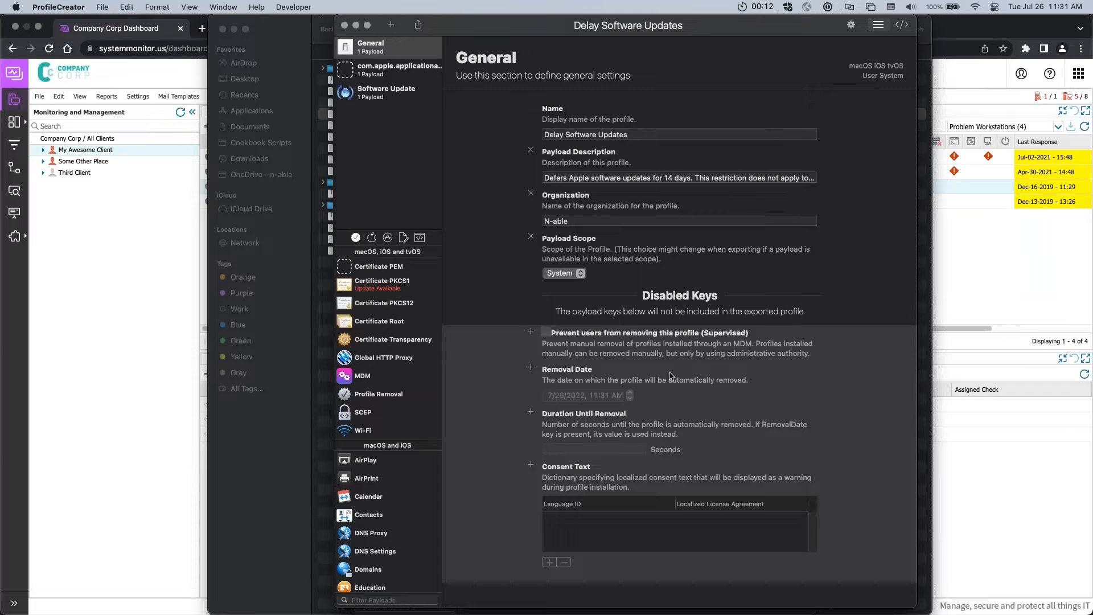
Examine the Software Update payload's update delay and the com.apple.applicationaccess payload of the Delay Software Updates profile
mouse_move(822, 612)
left_click(386, 94)
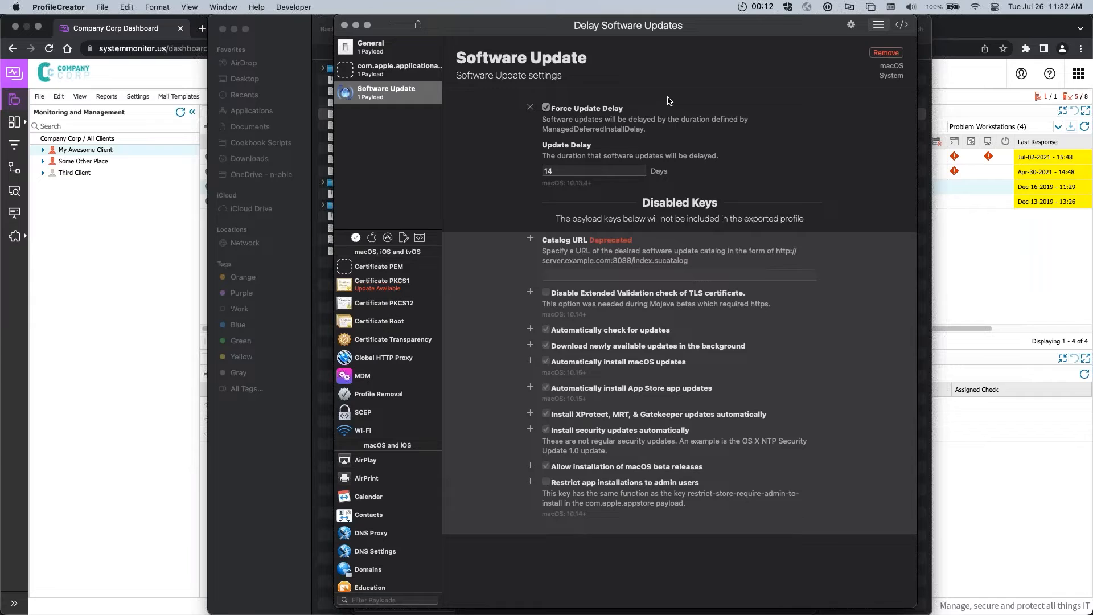
left_click(564, 169)
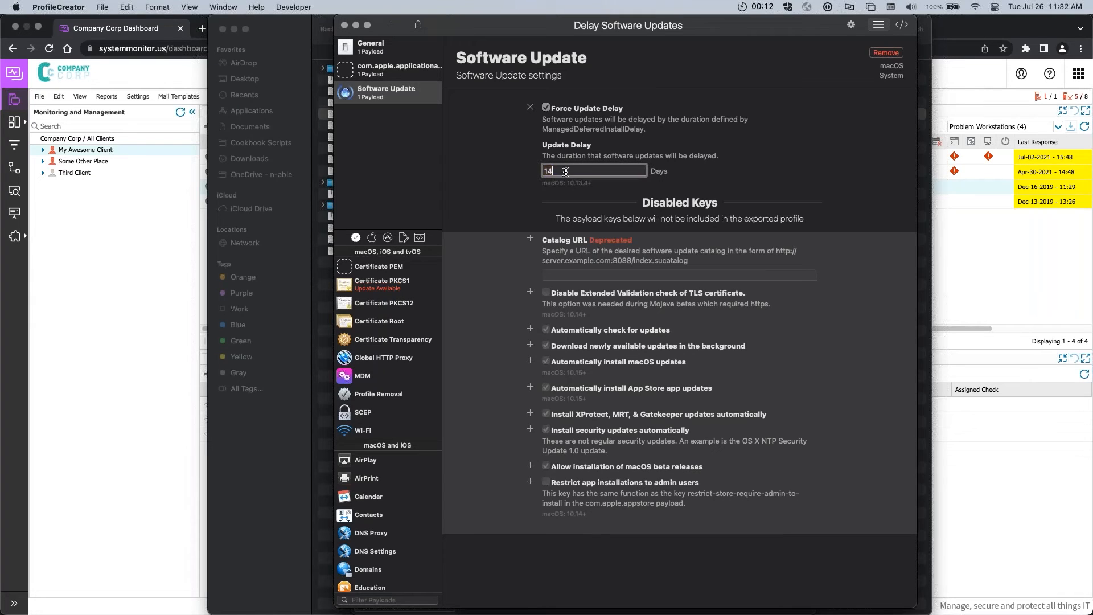
left_click(579, 170)
left_click(393, 78)
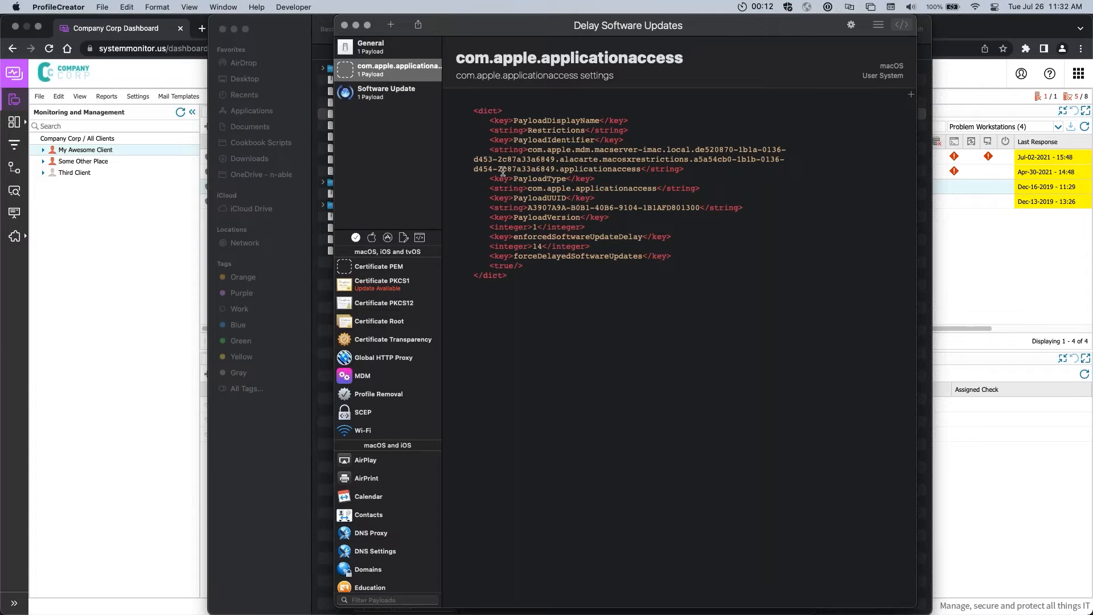
left_click(381, 90)
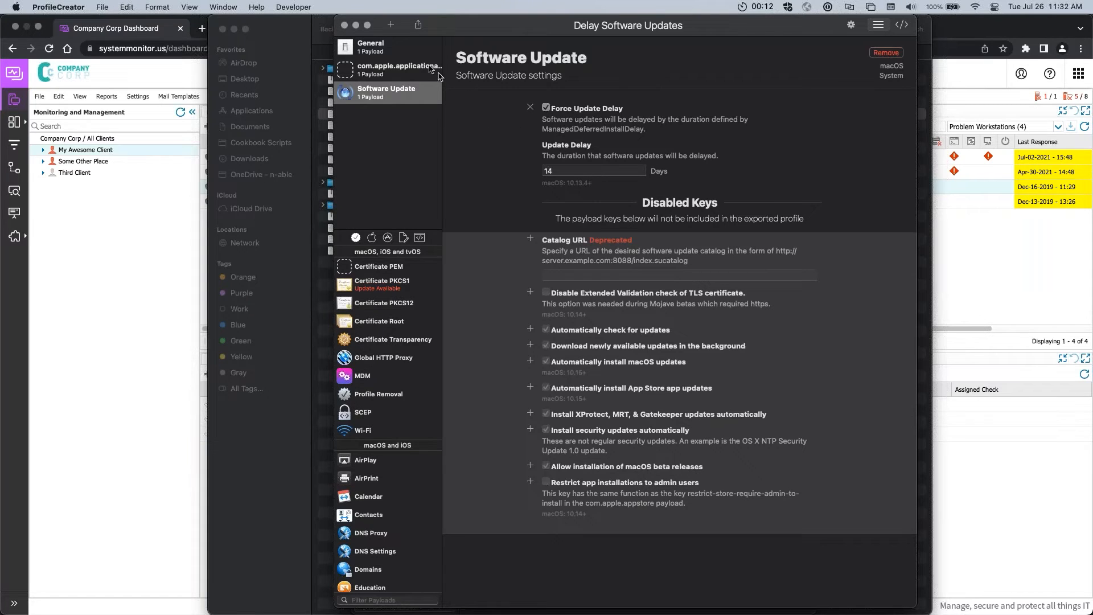
Close the Delay Software Updates profile and discard the untitled profile without saving
left_click(344, 26)
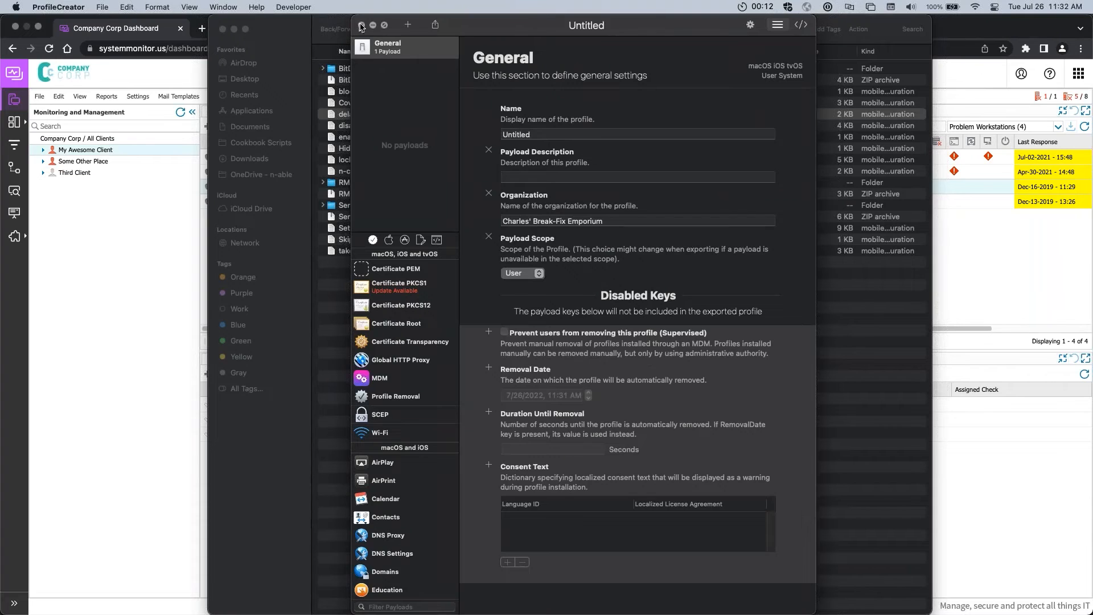
left_click(361, 25)
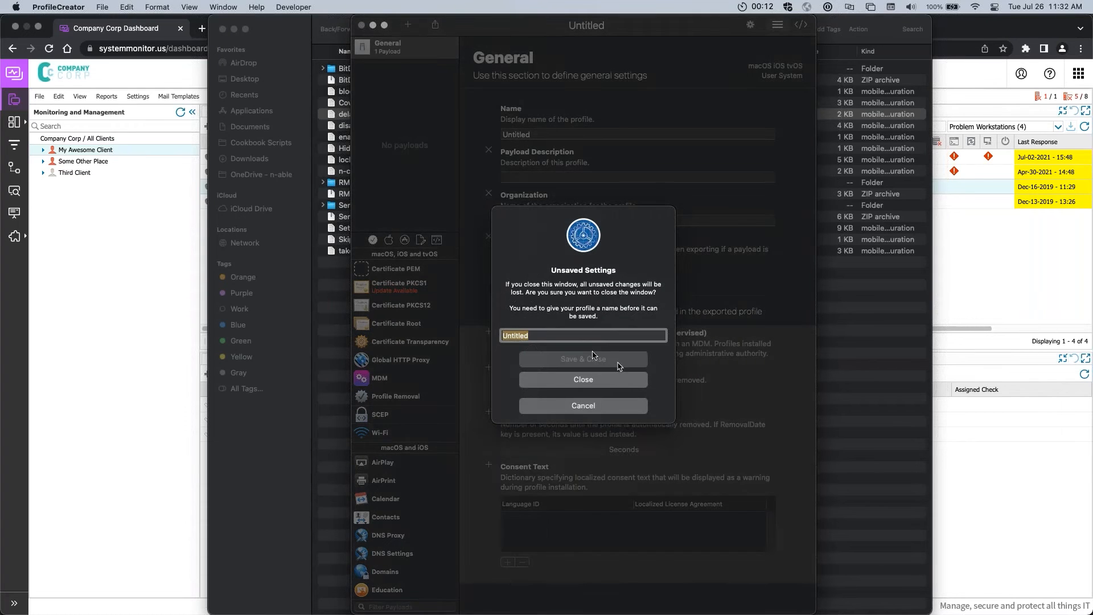
left_click(583, 380)
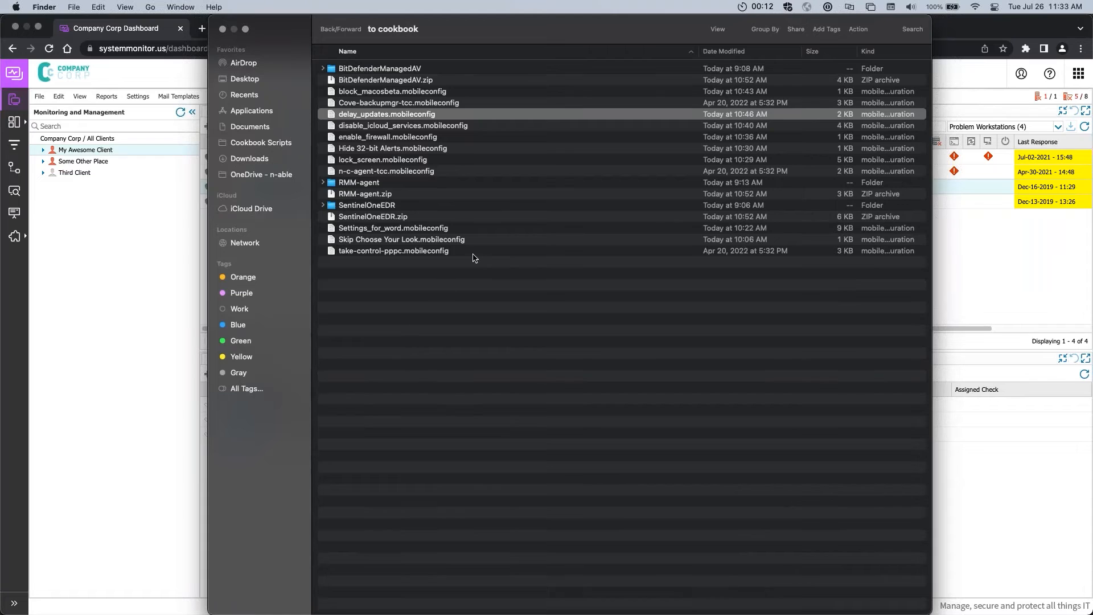
Point out Settings_for_word.mobileconfig and Skip Choose Your Look.mobileconfig in the cookbook folder, and close the folder window
left_click(348, 240)
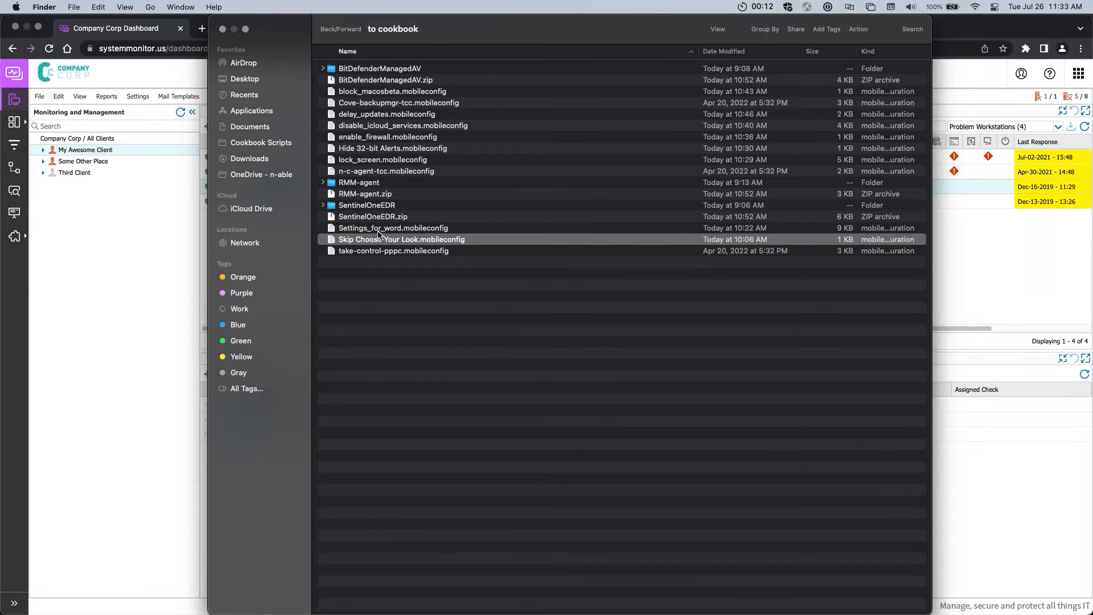
left_click(357, 230)
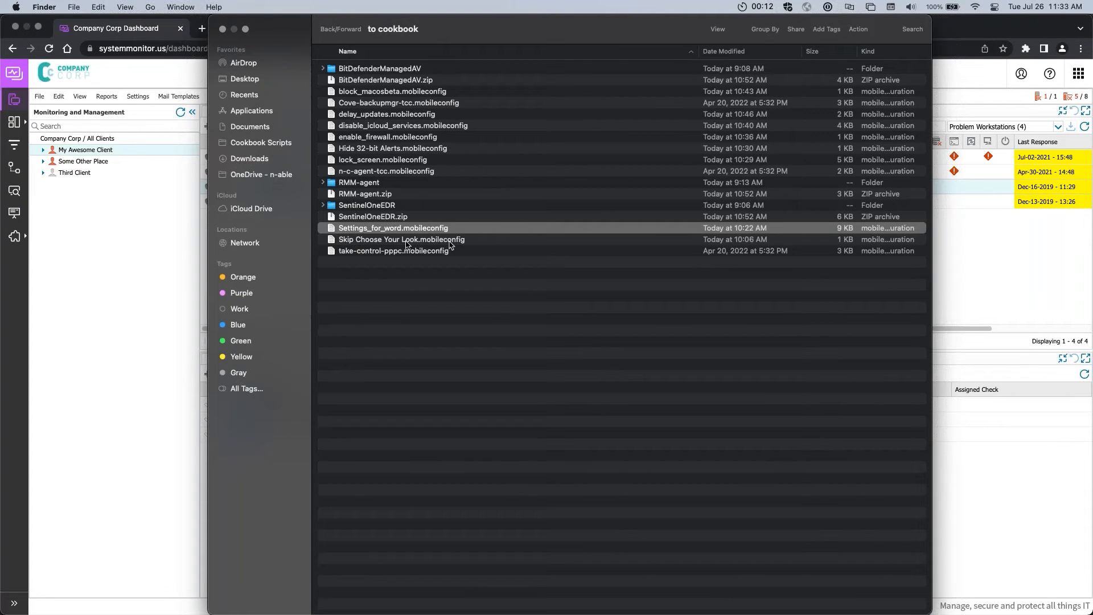
left_click(371, 242)
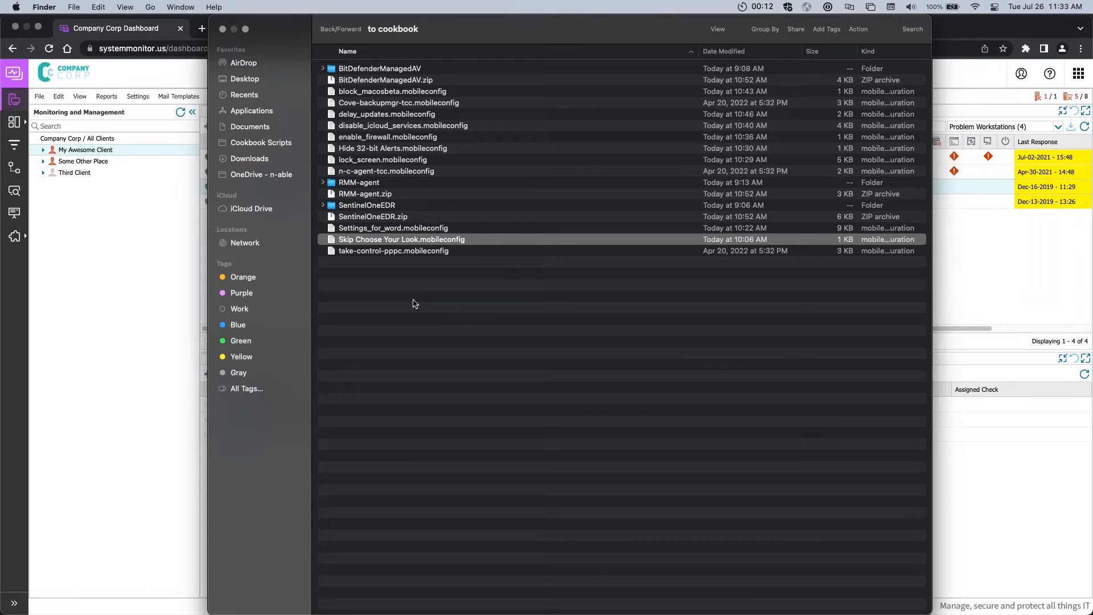
left_click(466, 337)
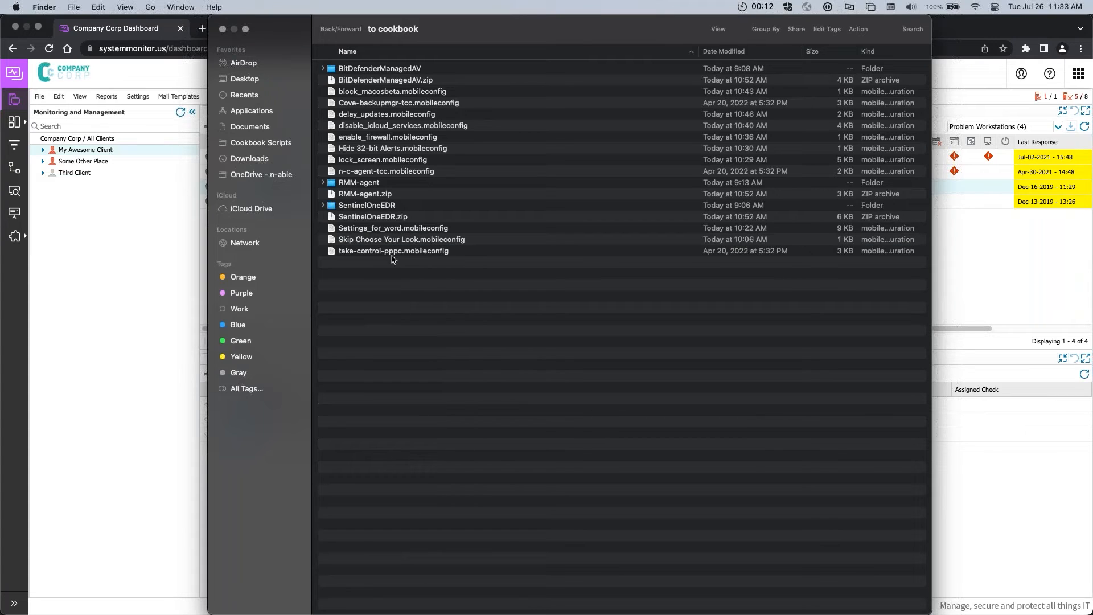
left_click(222, 29)
Switch to Chrome, view the Apple Device Management push certificates in the RMM dashboard, and return to the workstation list
left_click(408, 261)
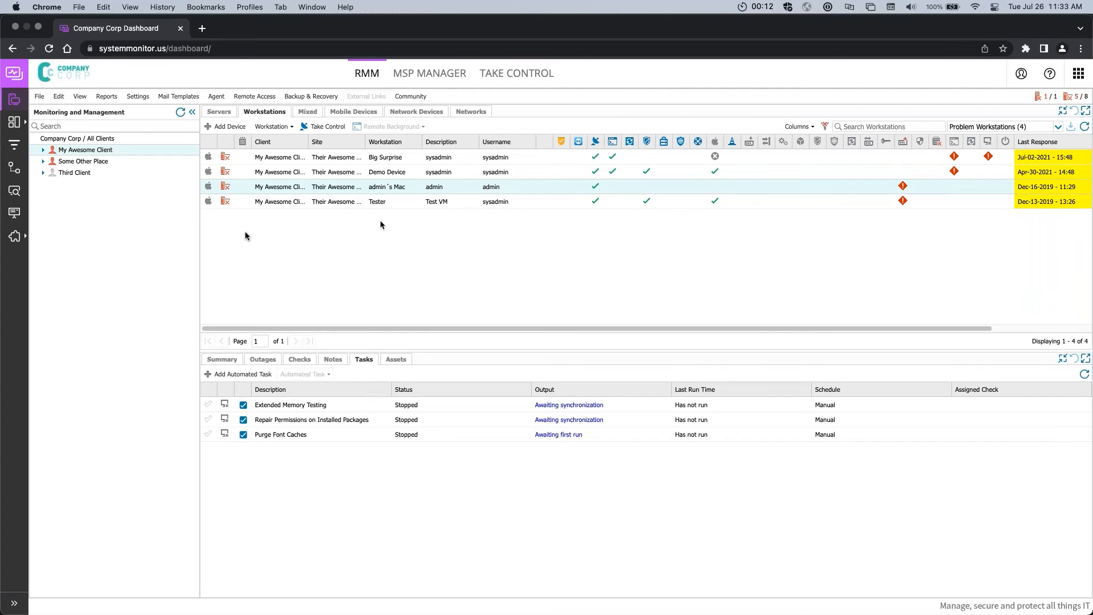
left_click(141, 97)
left_click(184, 386)
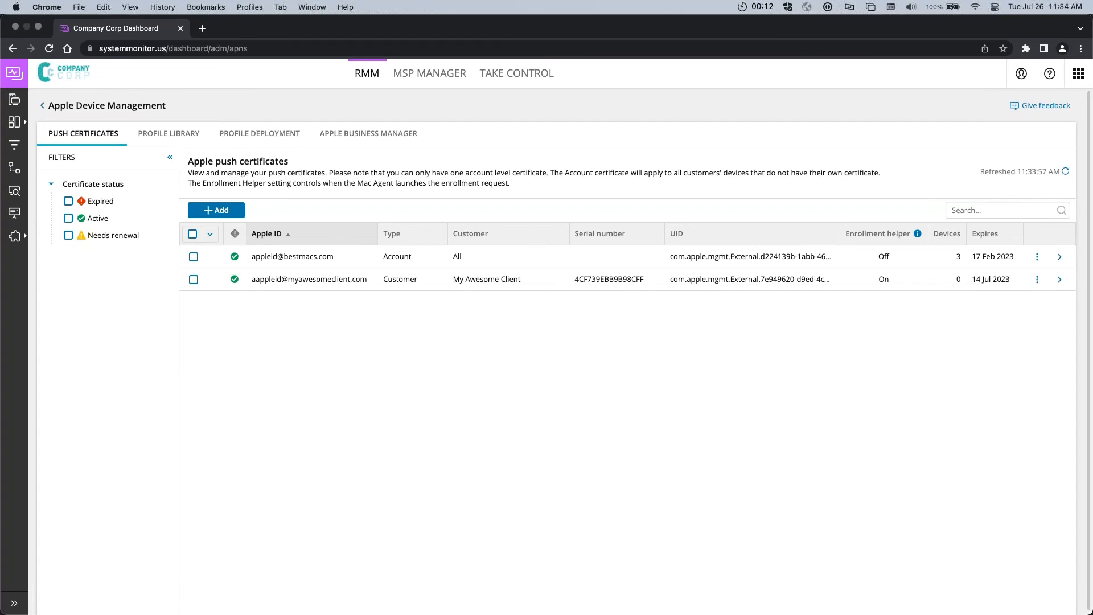
left_click(15, 100)
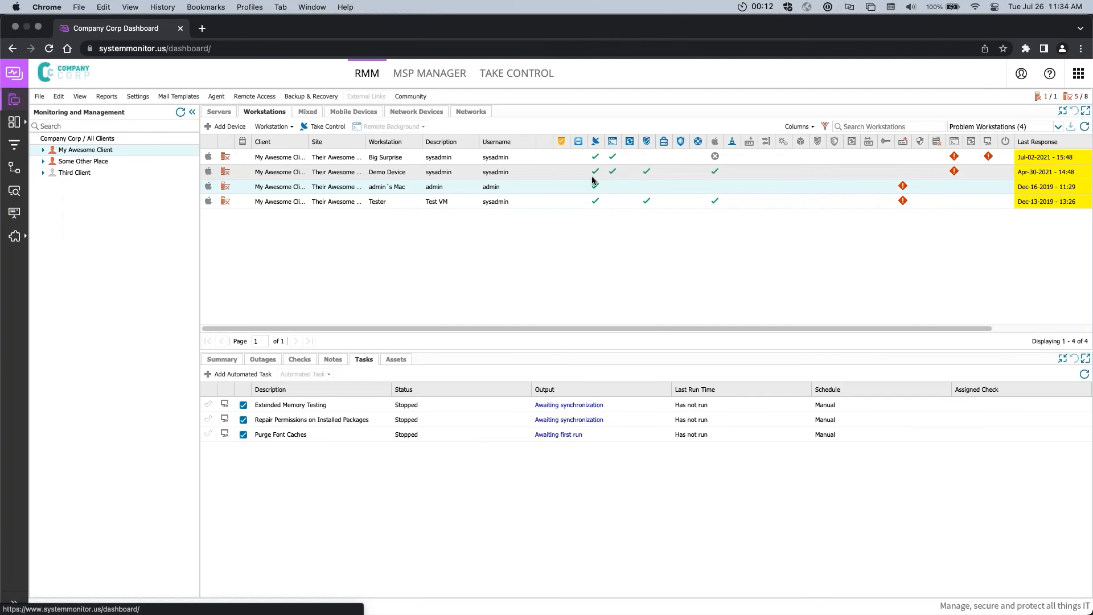